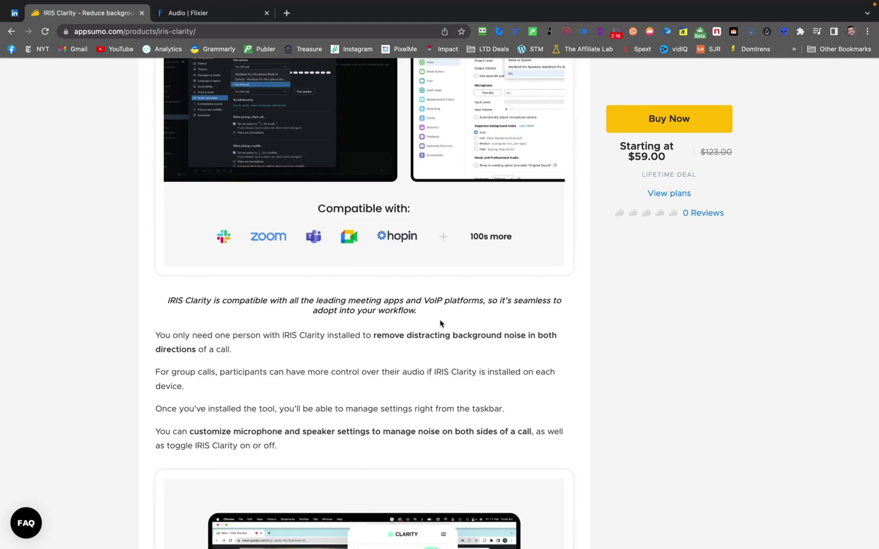
scroll(440, 324, down, 2)
scroll(441, 323, down, 5)
scroll(440, 323, down, 2)
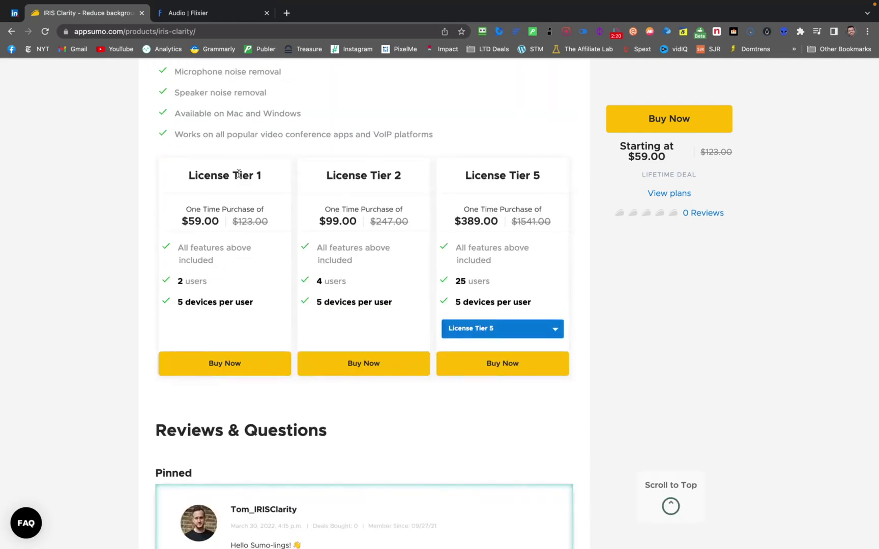
scroll(239, 175, up, 4)
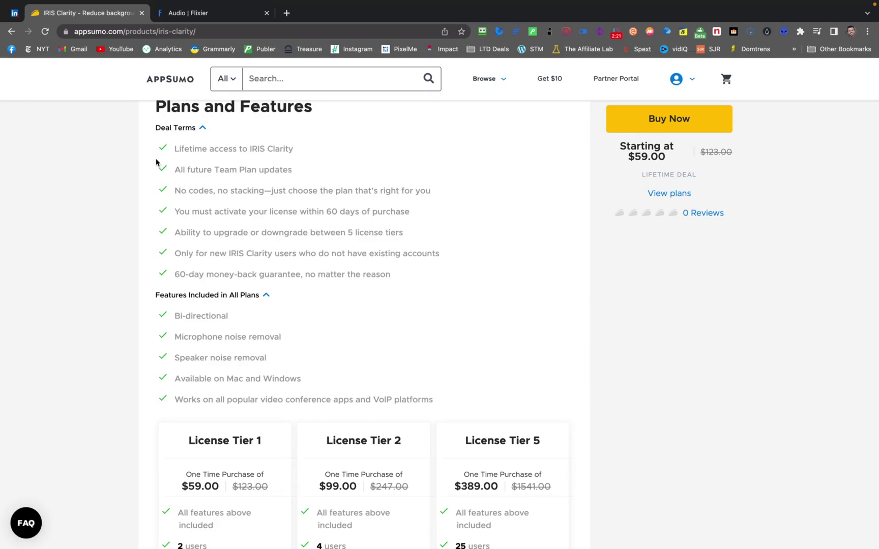
scroll(279, 254, down, 2)
scroll(280, 255, down, 3)
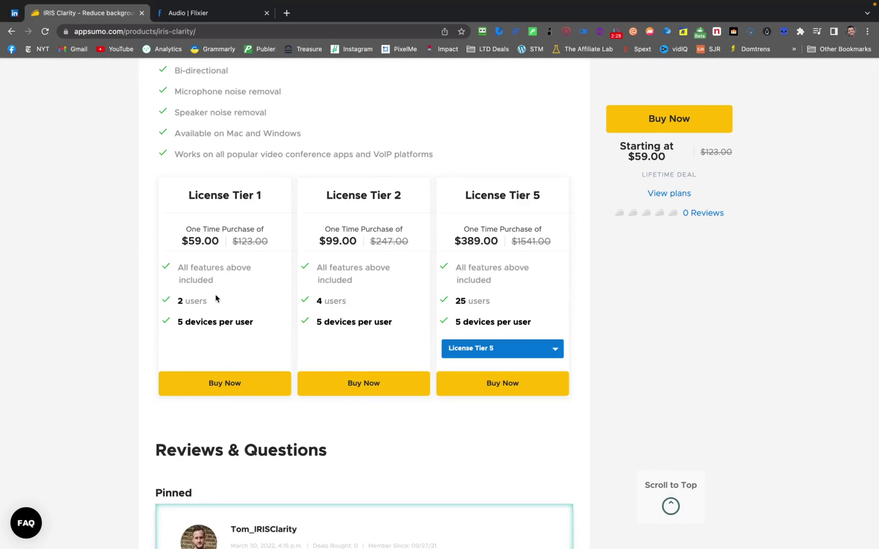
Step: Review the license tier options and highlight the 25 users figure
click(517, 345)
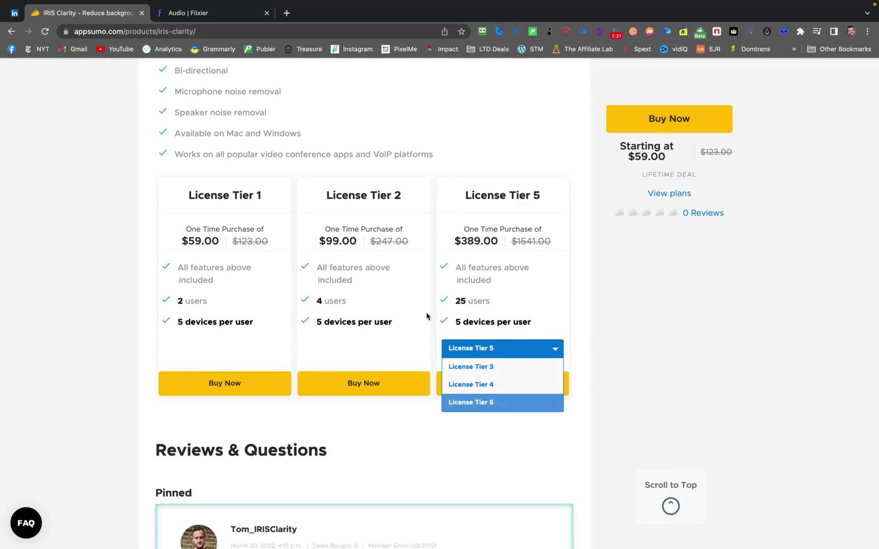
click(427, 317)
drag(459, 300, 508, 304)
click(478, 197)
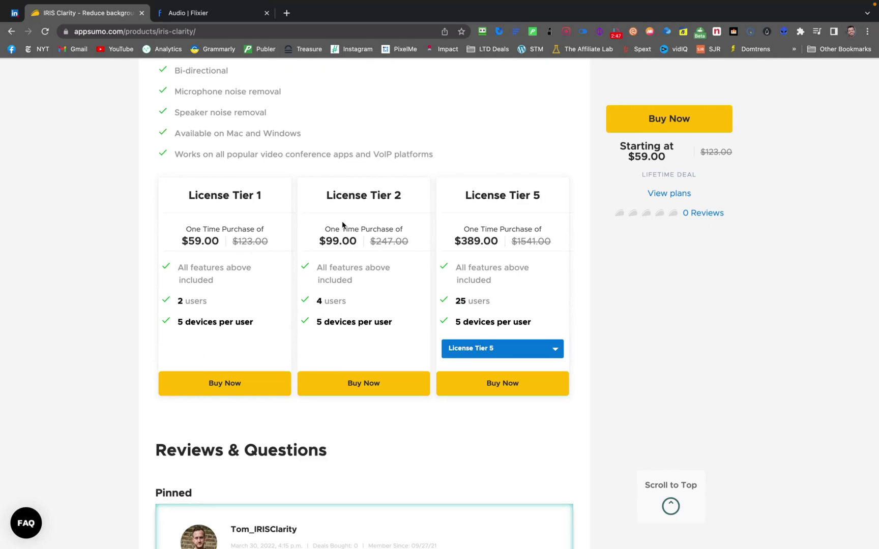
scroll(342, 224, up, 3)
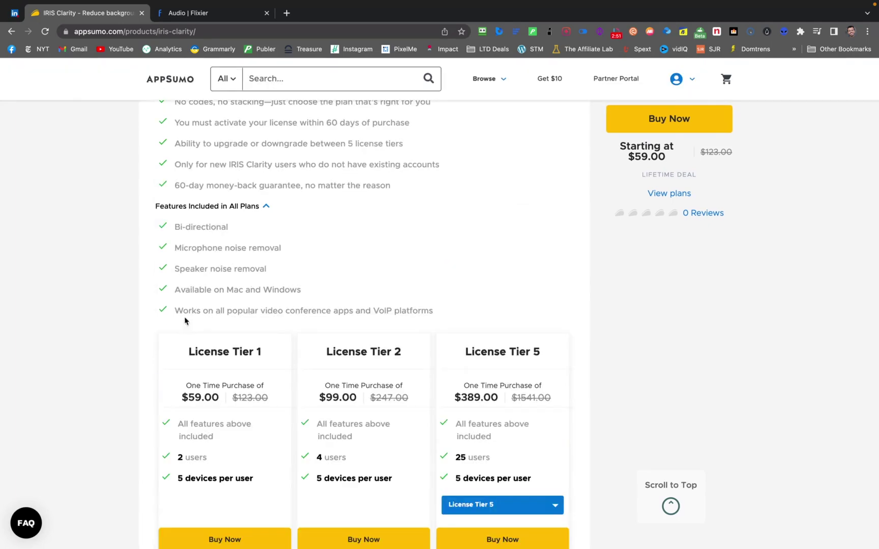
drag(219, 290, 310, 289)
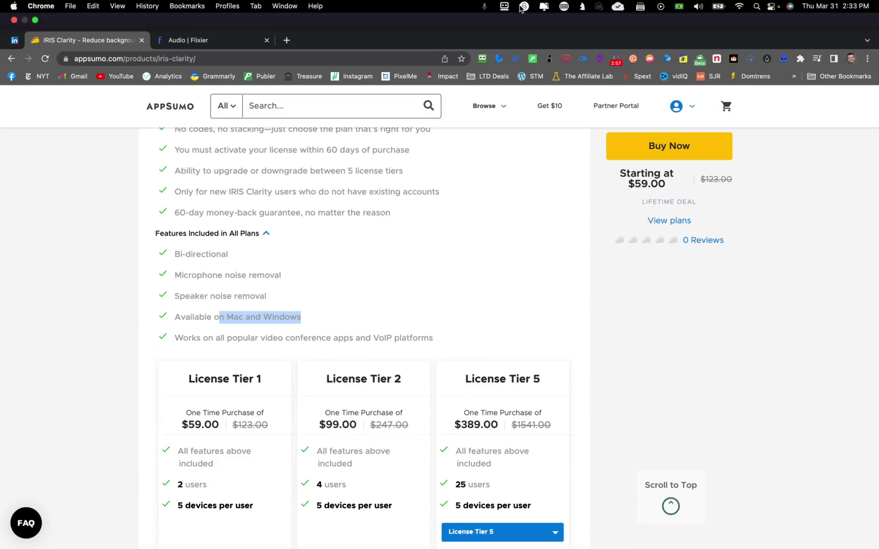
Step: Bring up the Clarity menu-bar panel and toggle Speaker noise removal off and back on
click(524, 6)
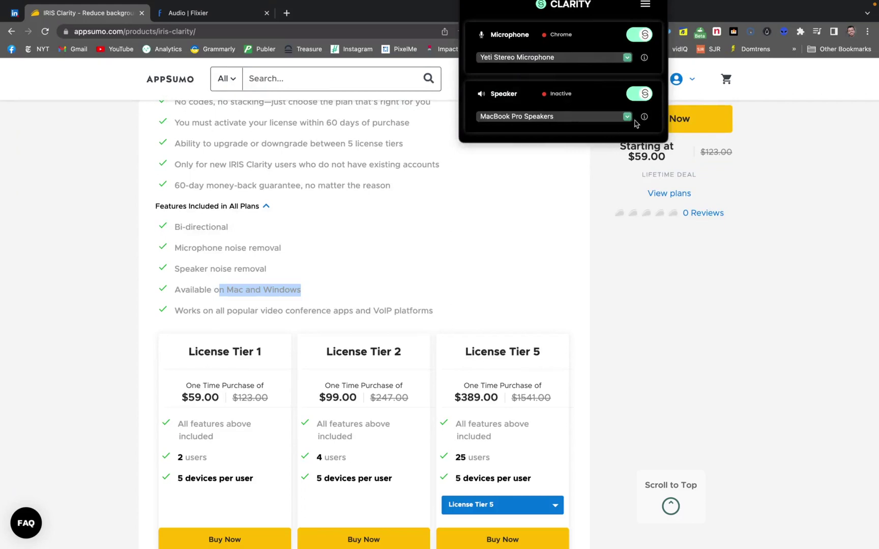
click(640, 94)
click(637, 96)
Step: Keep Yeti Stereo Microphone as input and MacBook Pro Speakers as output in the device dropdowns
click(600, 58)
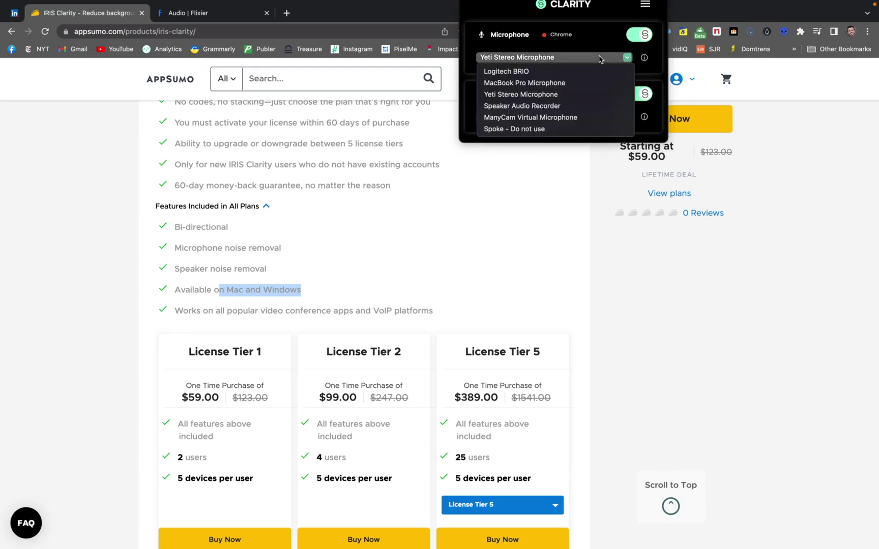
click(585, 16)
click(524, 118)
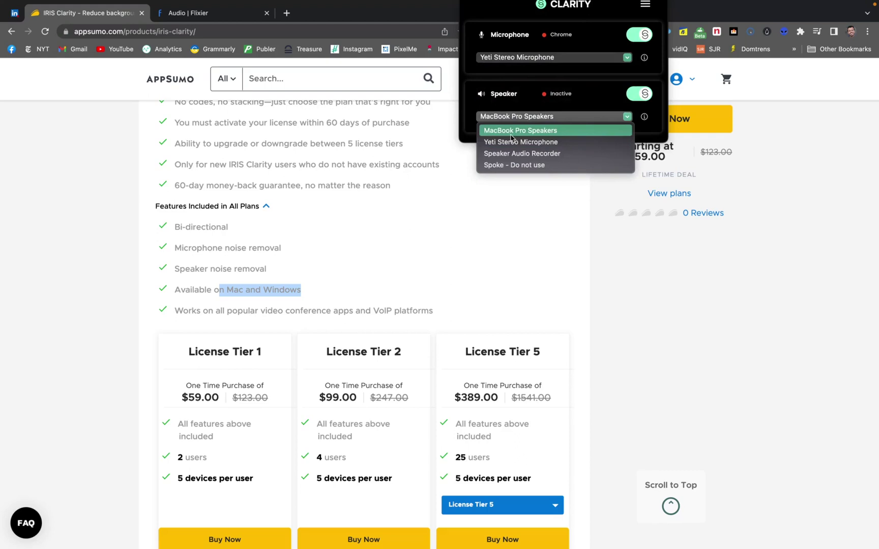
click(522, 84)
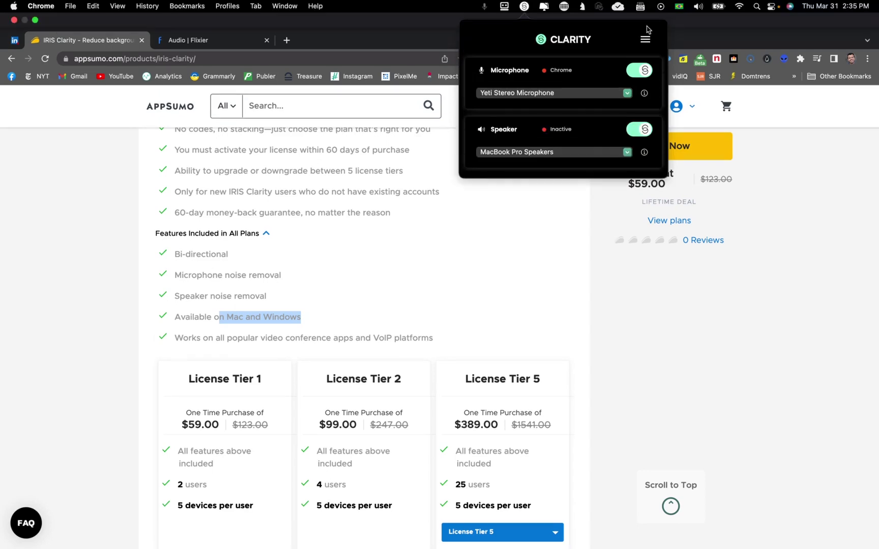
Step: Check the startup Preferences, then open My Account to reach account.iris.audio
click(646, 40)
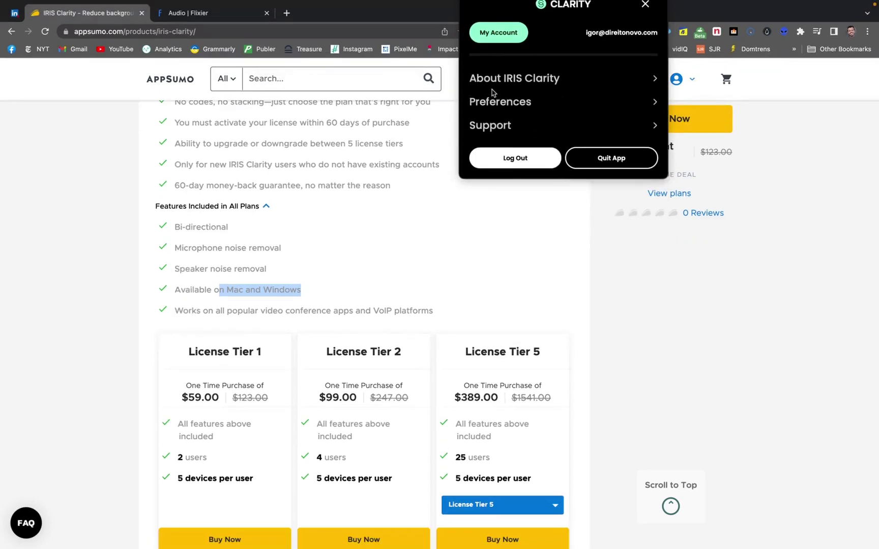
click(519, 101)
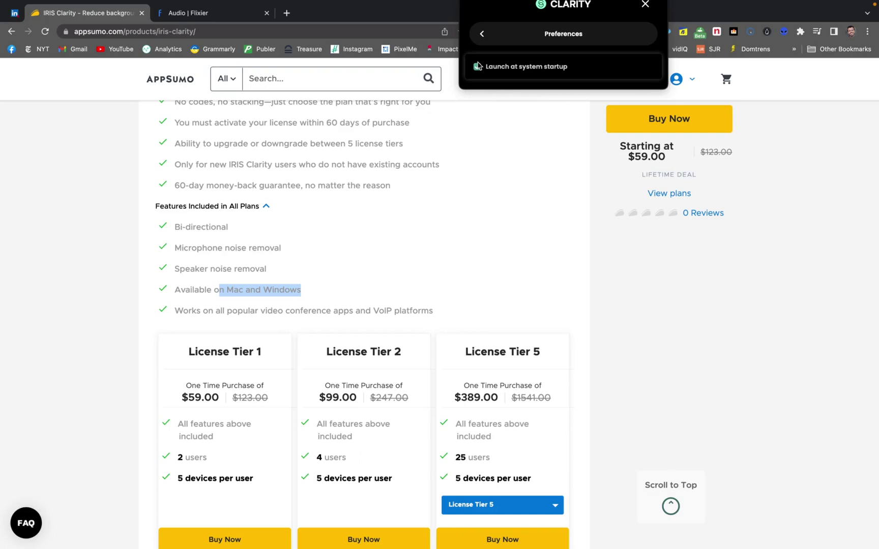
click(494, 41)
click(496, 33)
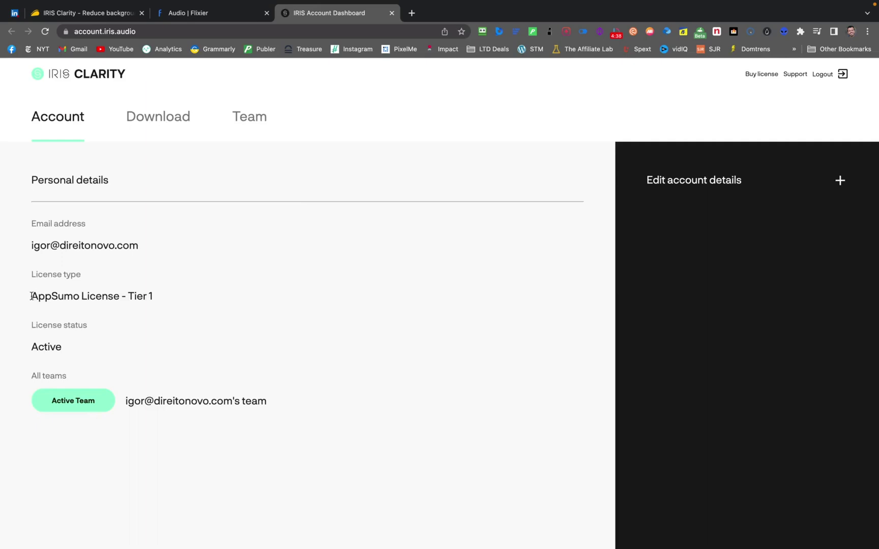
Step: View the installer downloads and Team page, highlighting the 1 / 2 users count, owner email and role
click(165, 116)
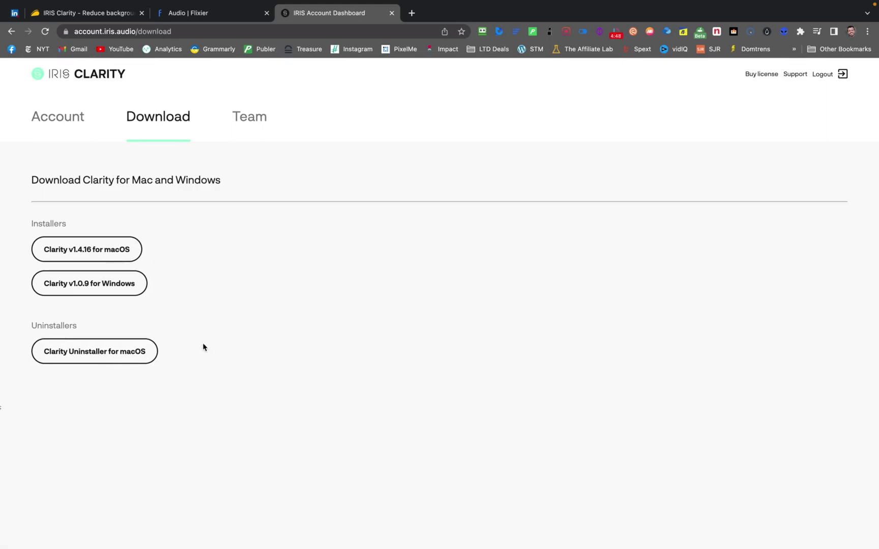
click(265, 115)
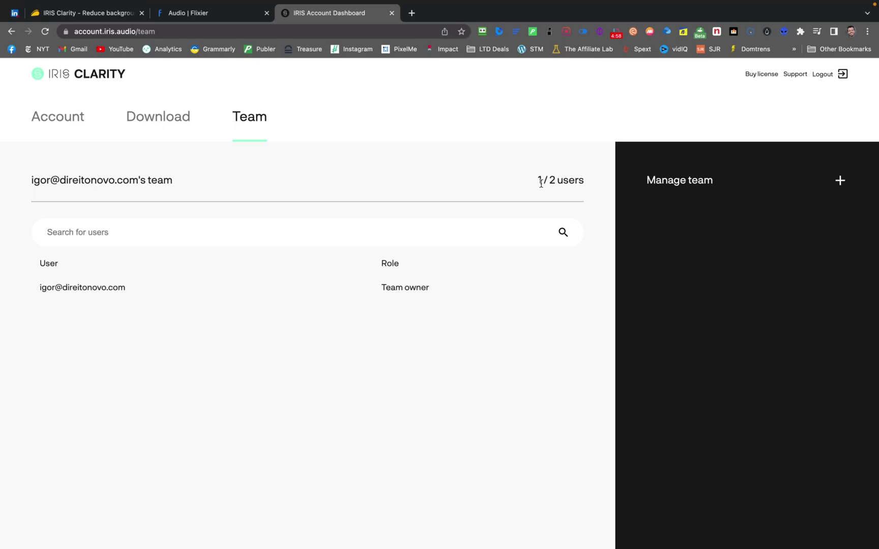
drag(541, 183, 592, 181)
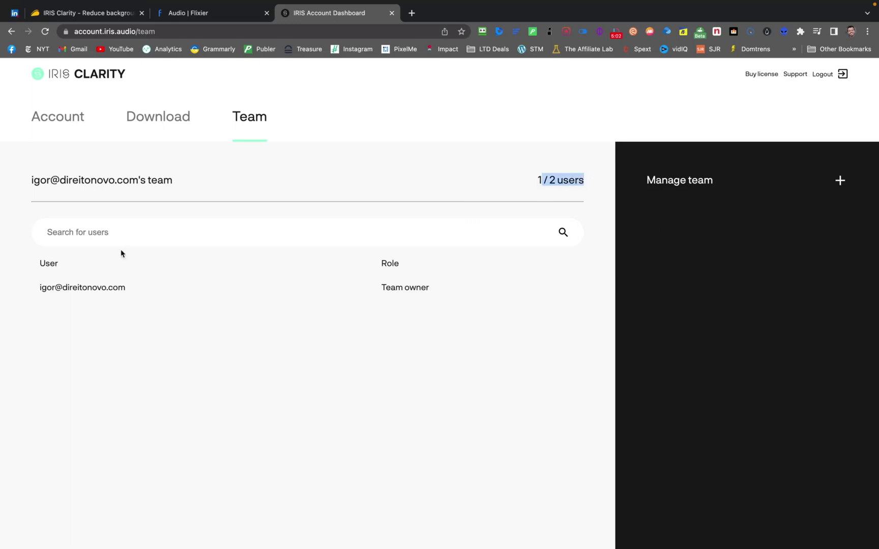
drag(105, 270, 176, 290)
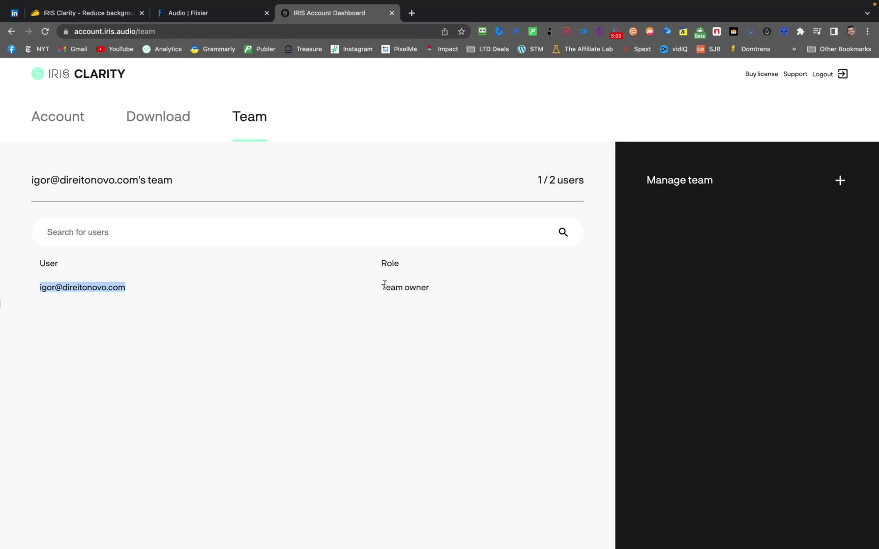
drag(383, 287, 437, 289)
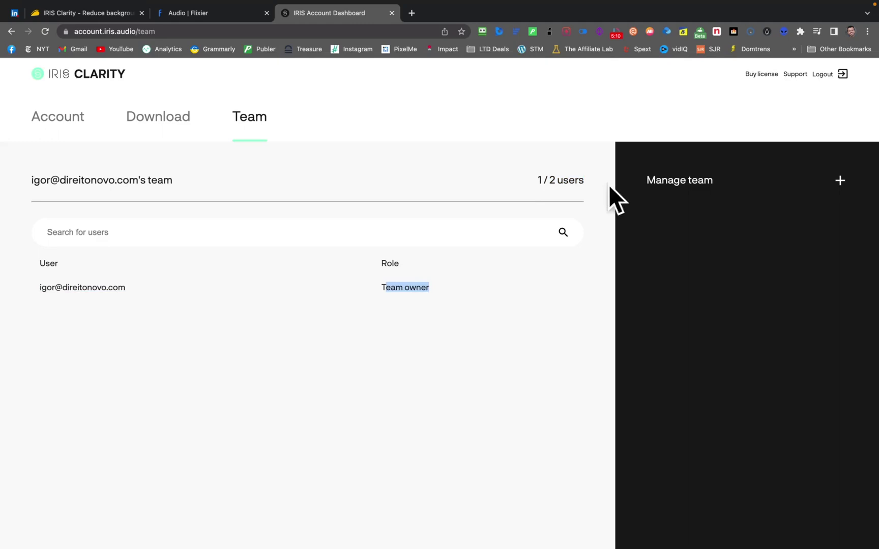
Step: Rename the team to DDP in Manage team, check the invite field, and close the panel
click(841, 182)
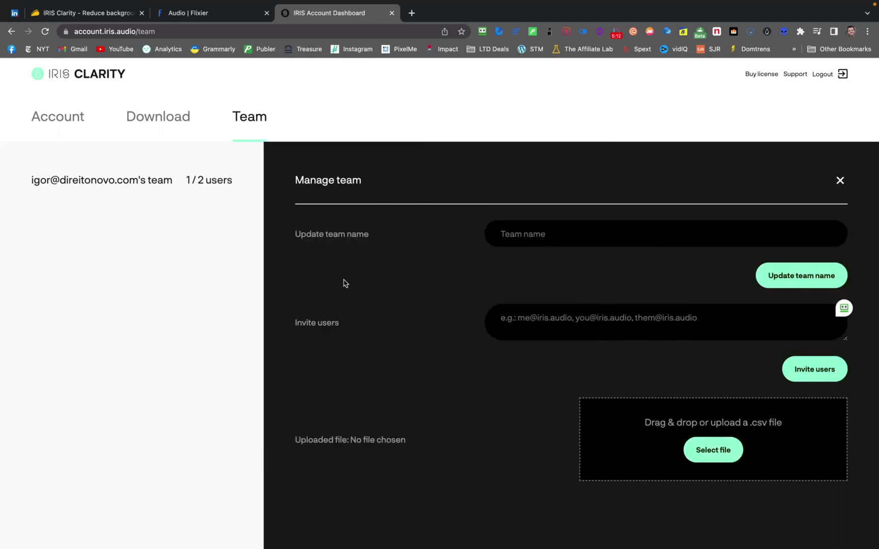
click(536, 238)
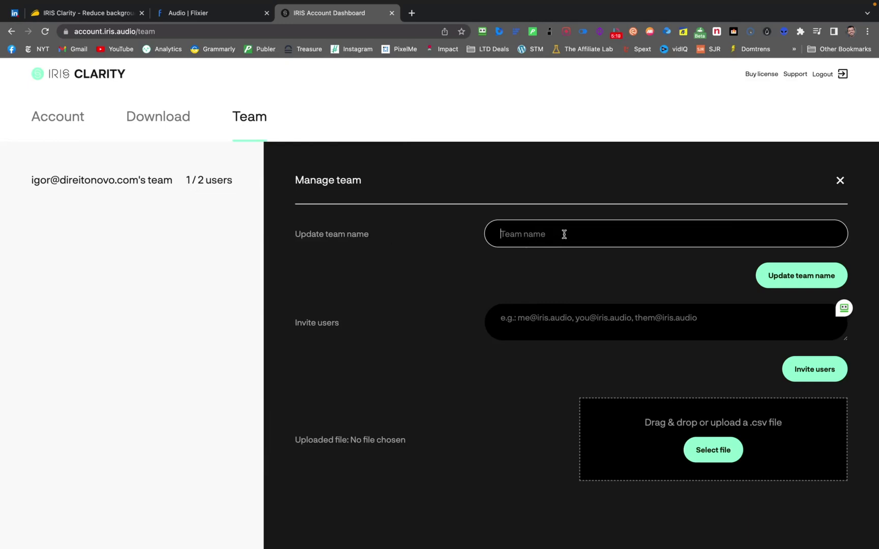
text(DDP)
key(Return)
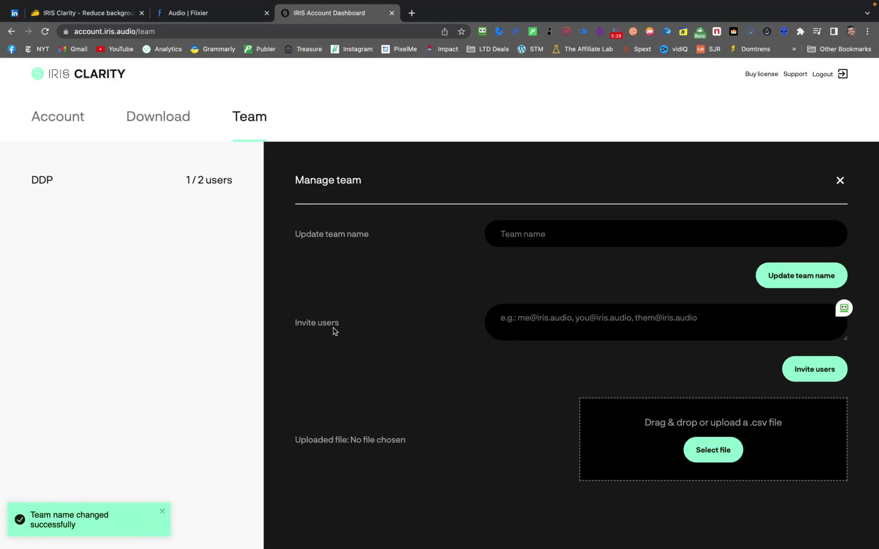
click(582, 324)
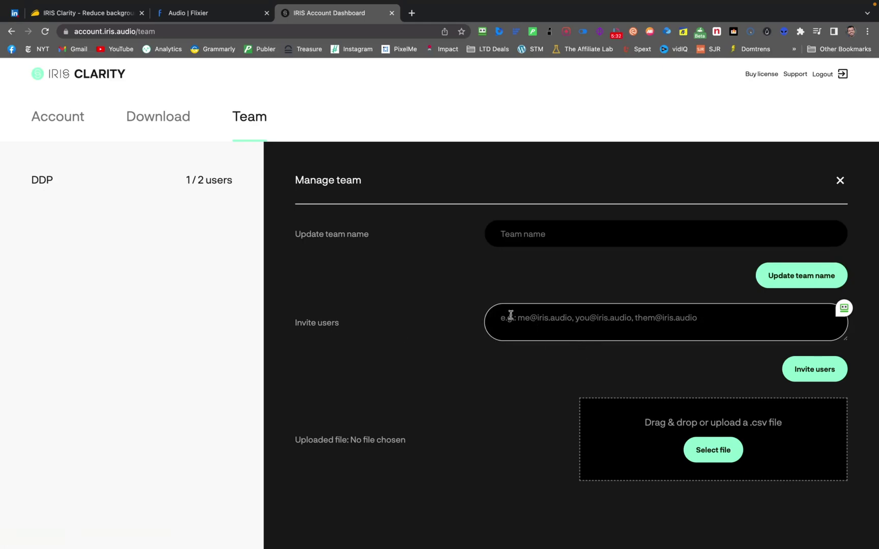
click(839, 181)
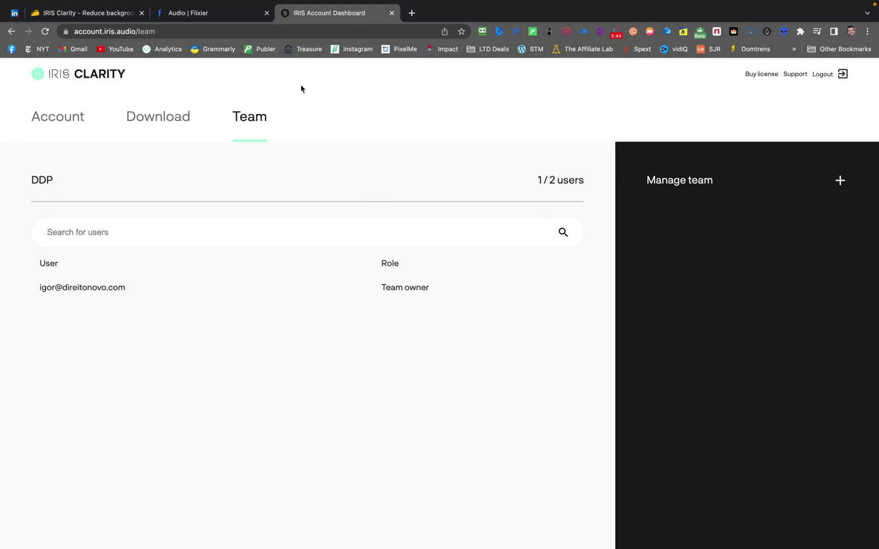
Step: Return to the Flixier project, close the dashboard tab, and start an audio-only recording
click(254, 12)
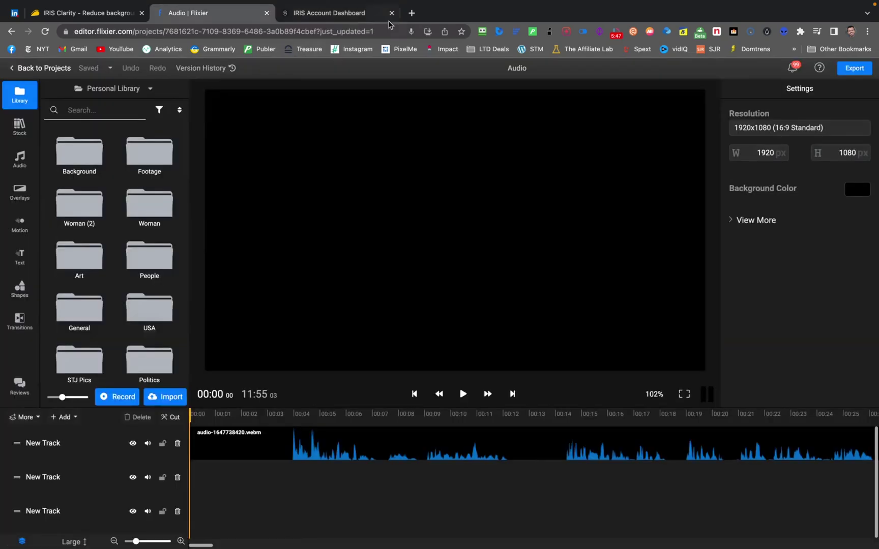
click(390, 14)
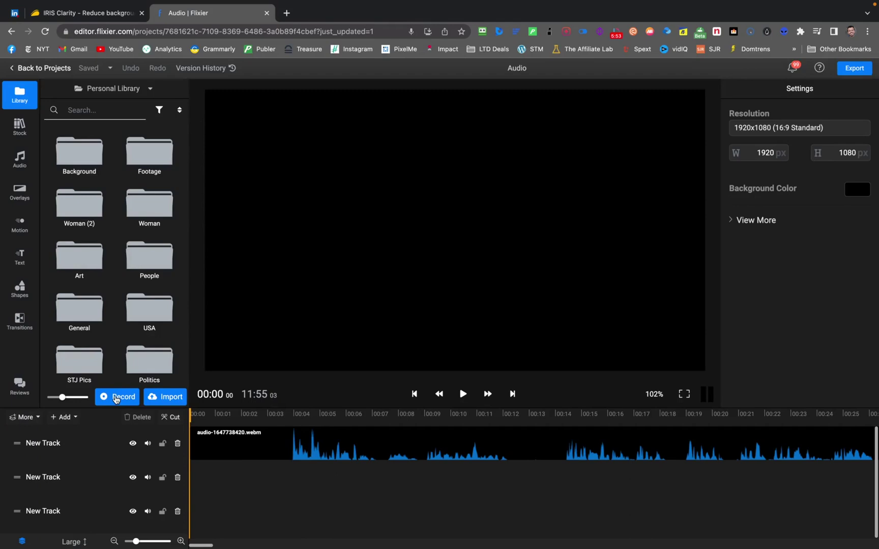
click(116, 399)
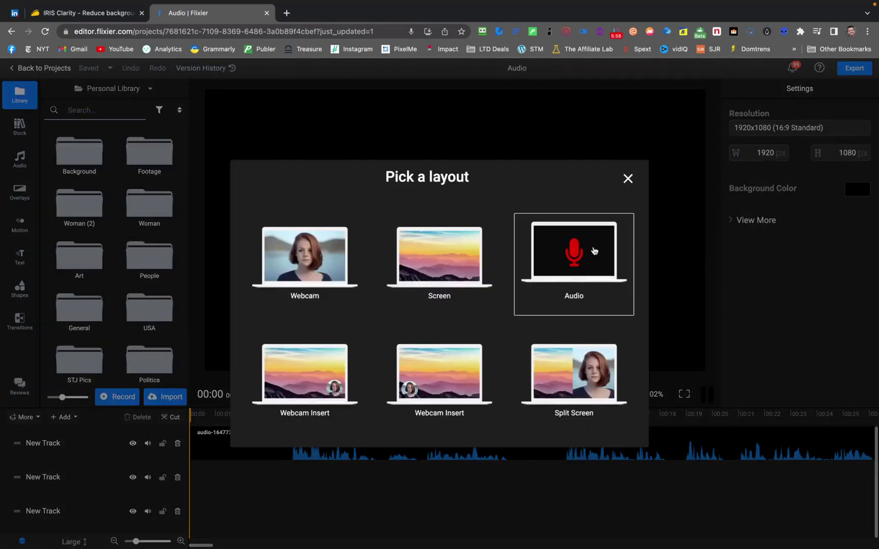
click(594, 251)
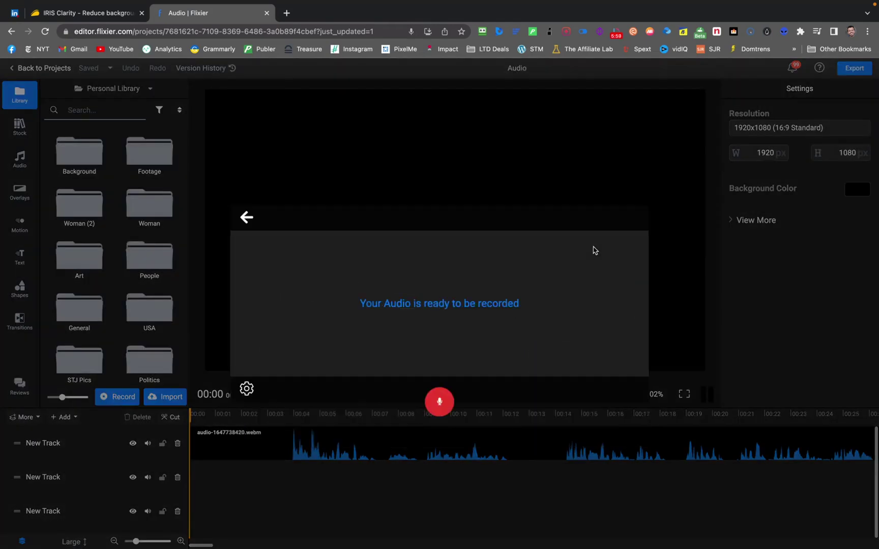
Step: Select Iris (Virtual) as the recording microphone in the recorder settings
click(246, 389)
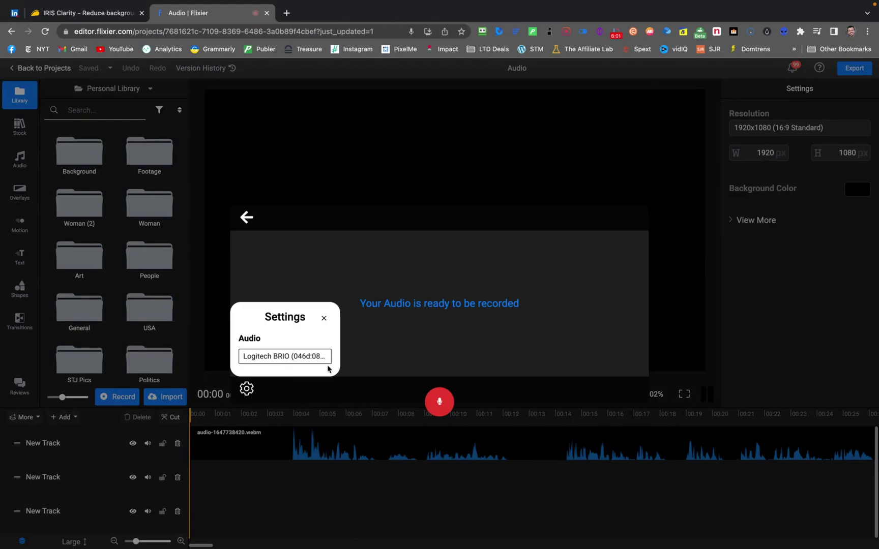
click(277, 361)
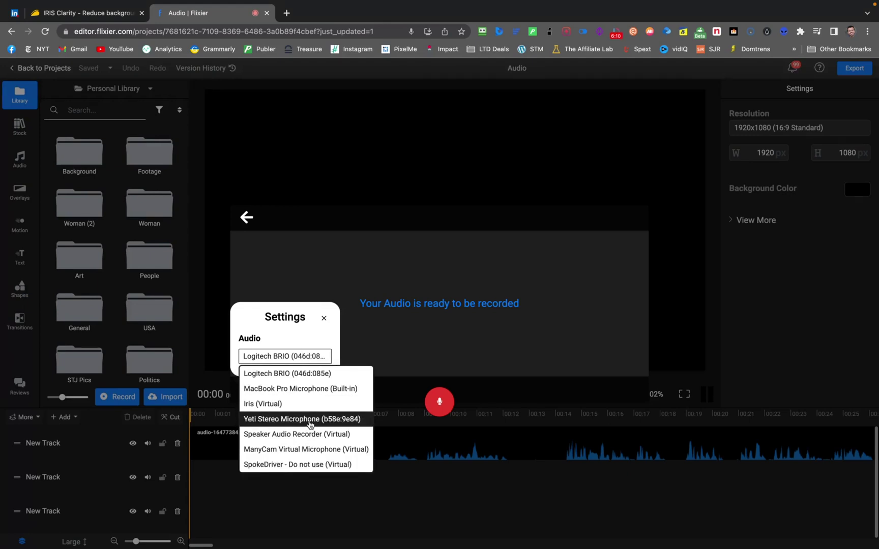
click(288, 406)
click(324, 318)
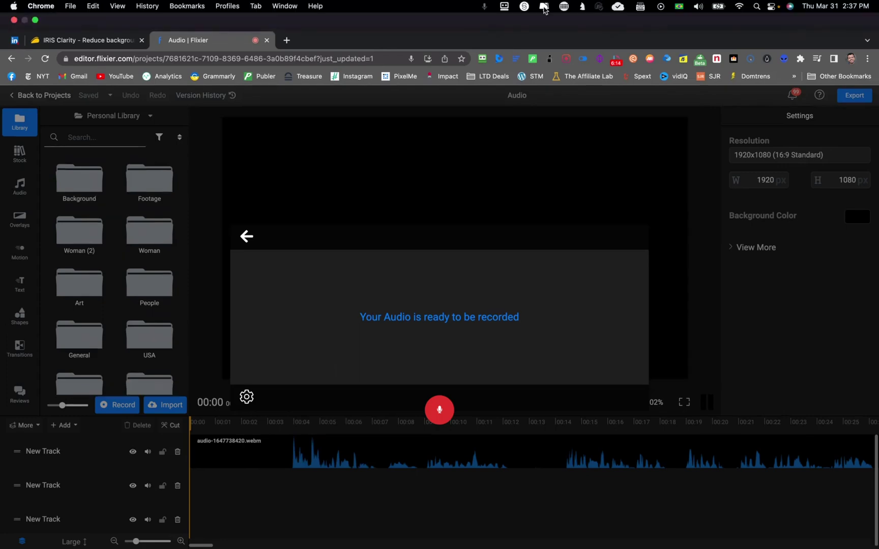
click(524, 7)
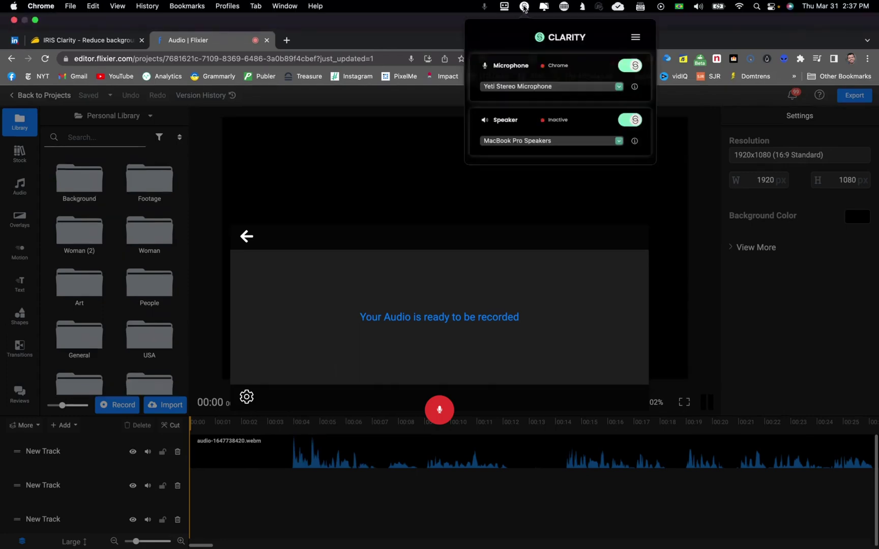
click(442, 330)
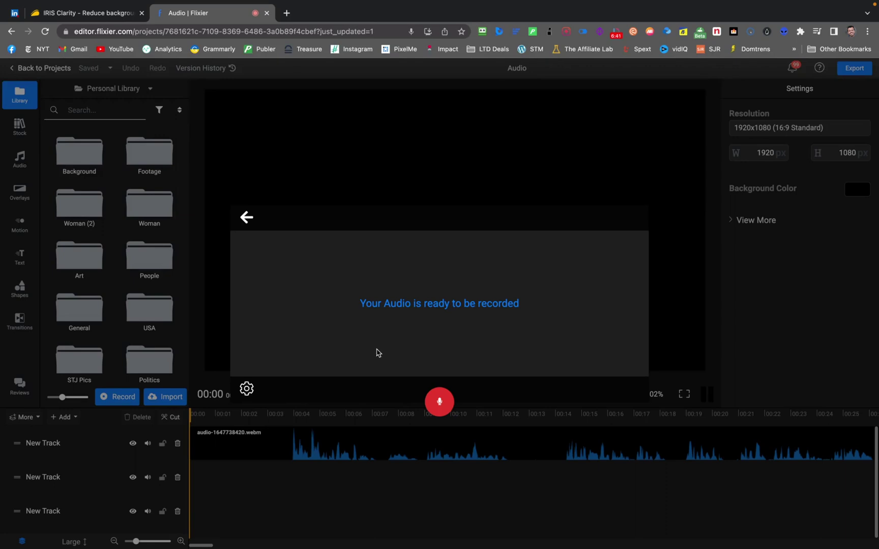
Step: Confirm Iris (Virtual) in the settings, leave the recorder and dismiss the layout picker
click(247, 397)
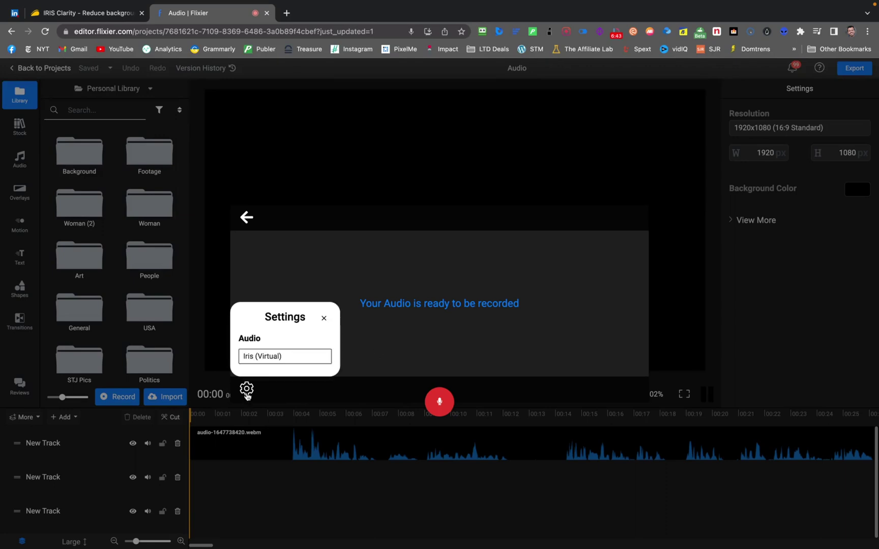
click(266, 364)
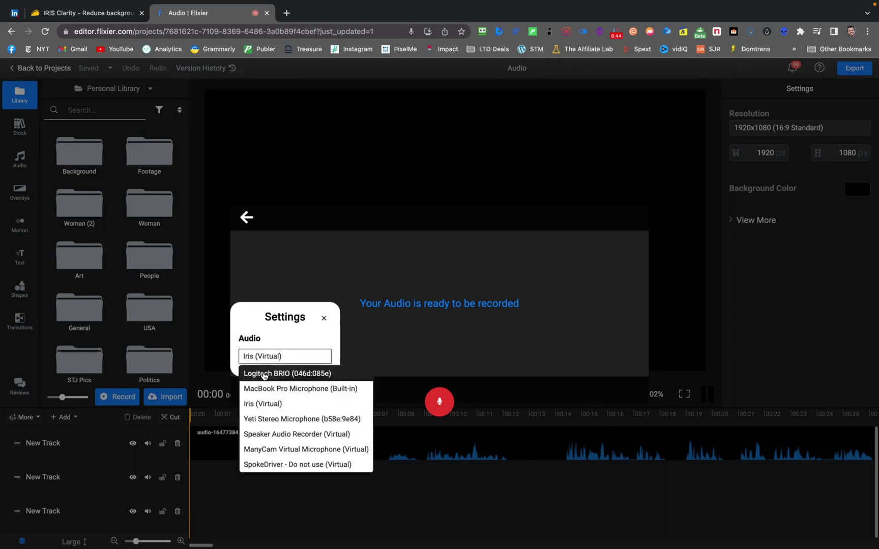
click(321, 321)
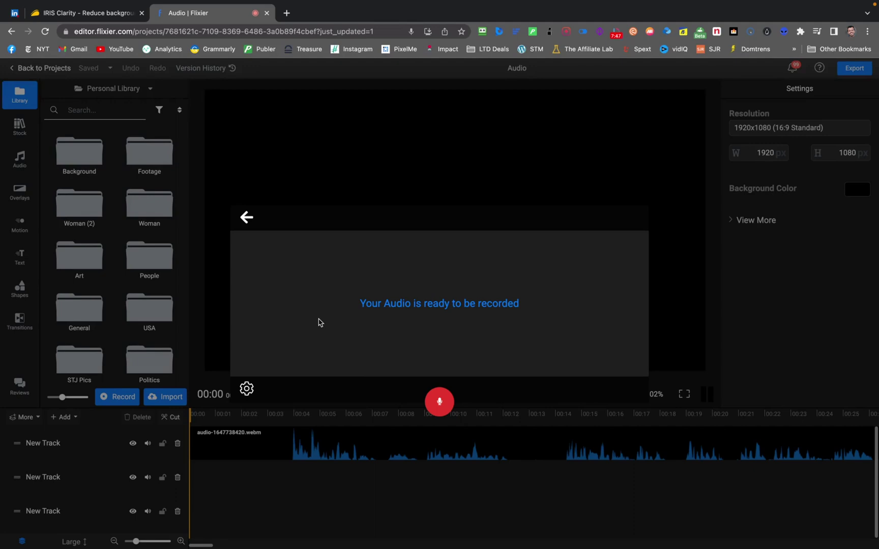
click(248, 219)
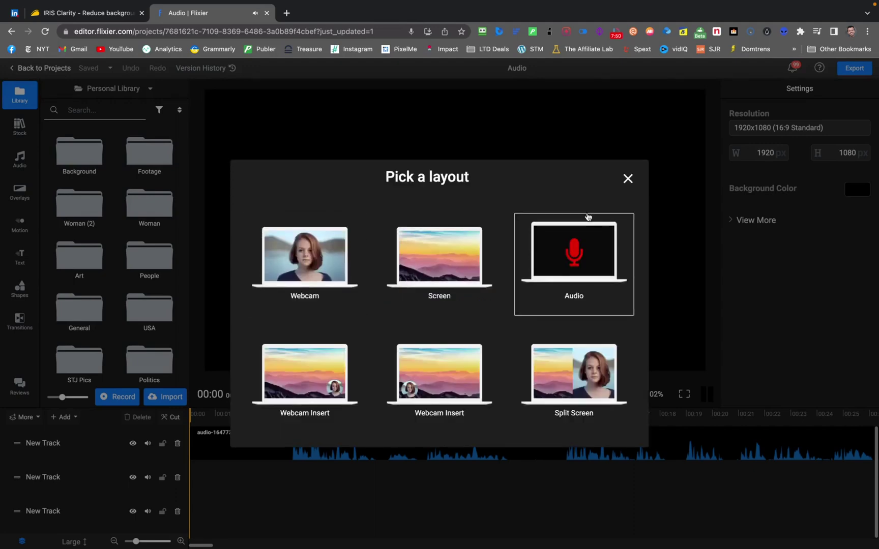
click(628, 179)
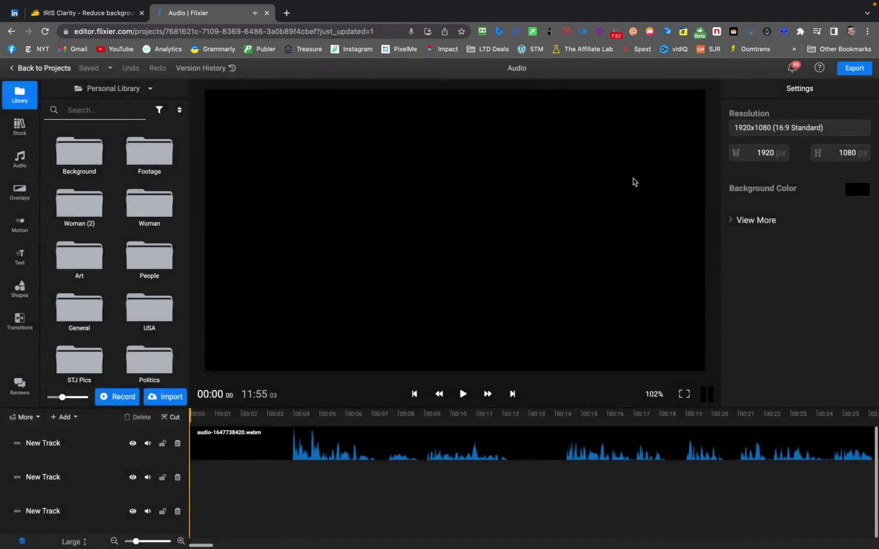